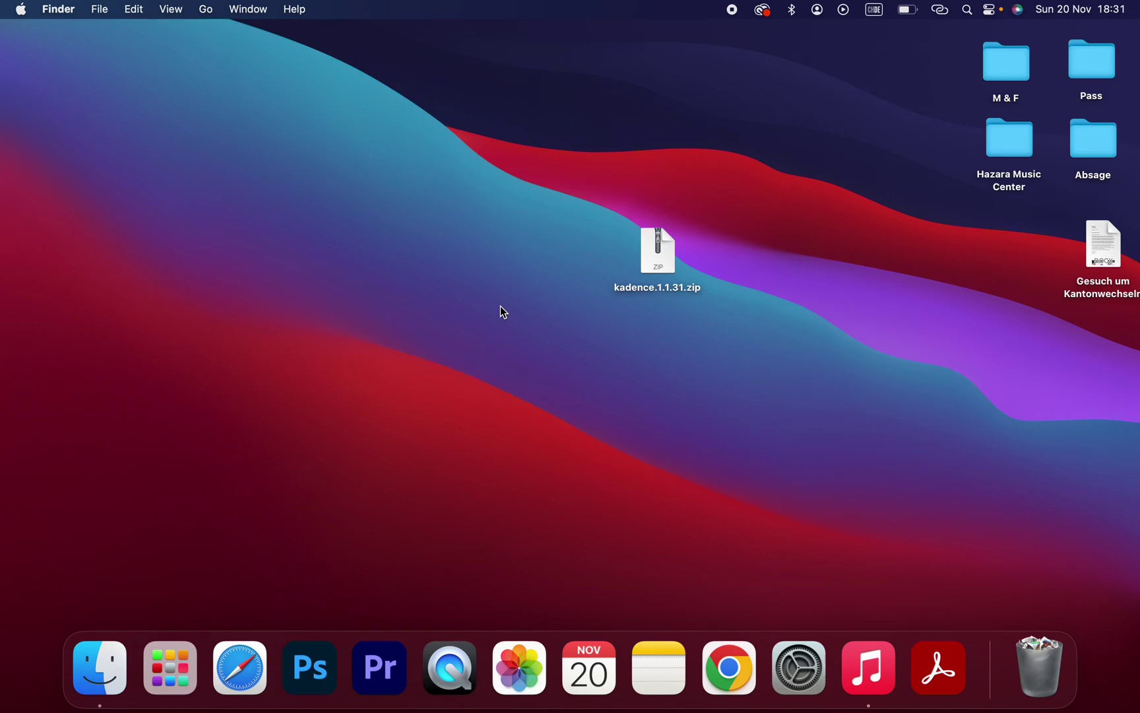
Step: Move the kadence.1.1.31.zip icon to a new spot nearer the desktop centre
drag(659, 254, 495, 300)
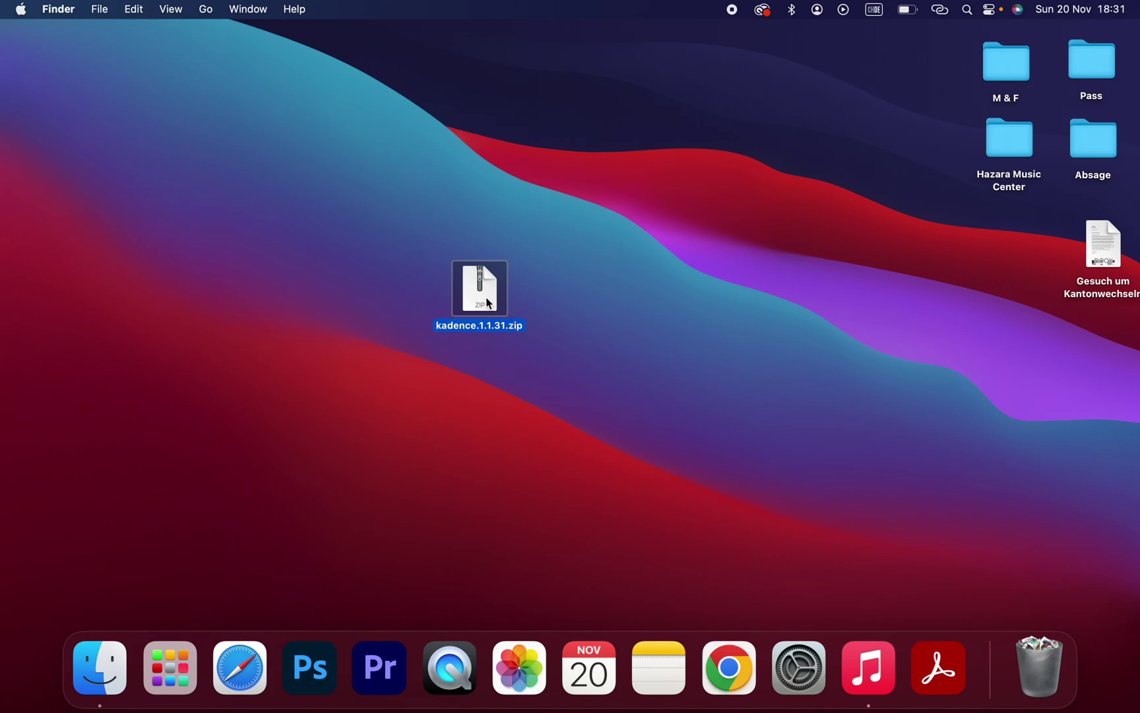
mouse_move(488, 302)
mouse_down()
mouse_move(576, 297)
mouse_move(485, 307)
mouse_up()
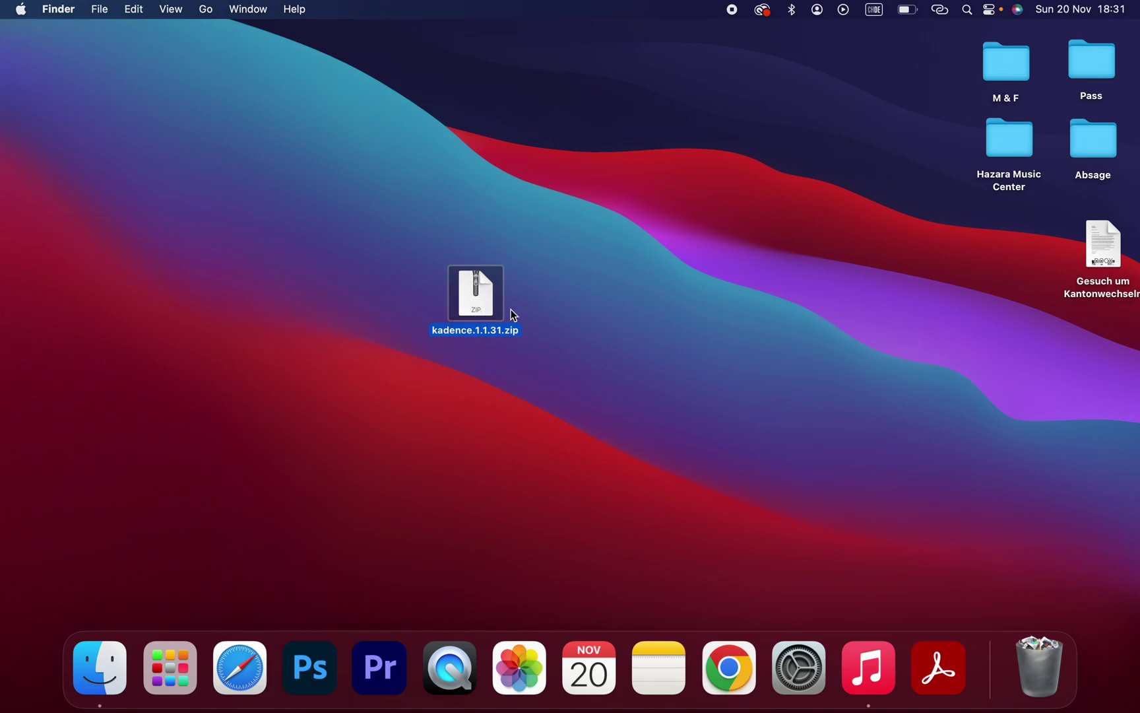
drag(485, 301, 614, 286)
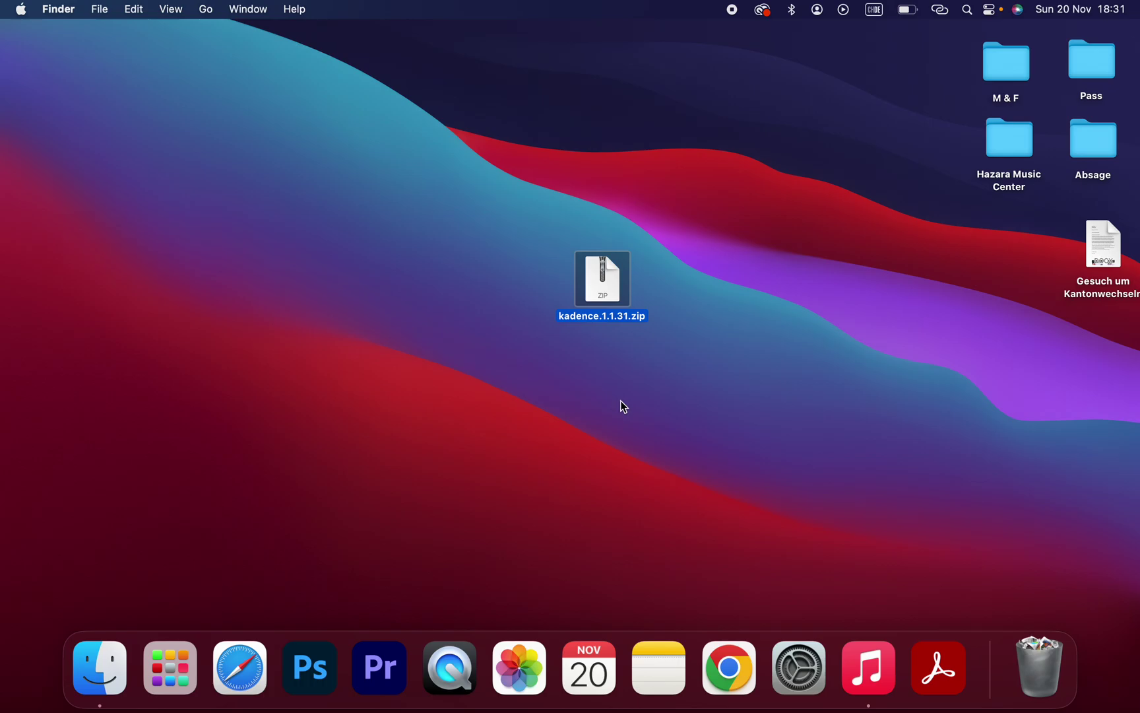
Step: Launch App Store from Launchpad and search the store for 'the unarchiver'
click(165, 661)
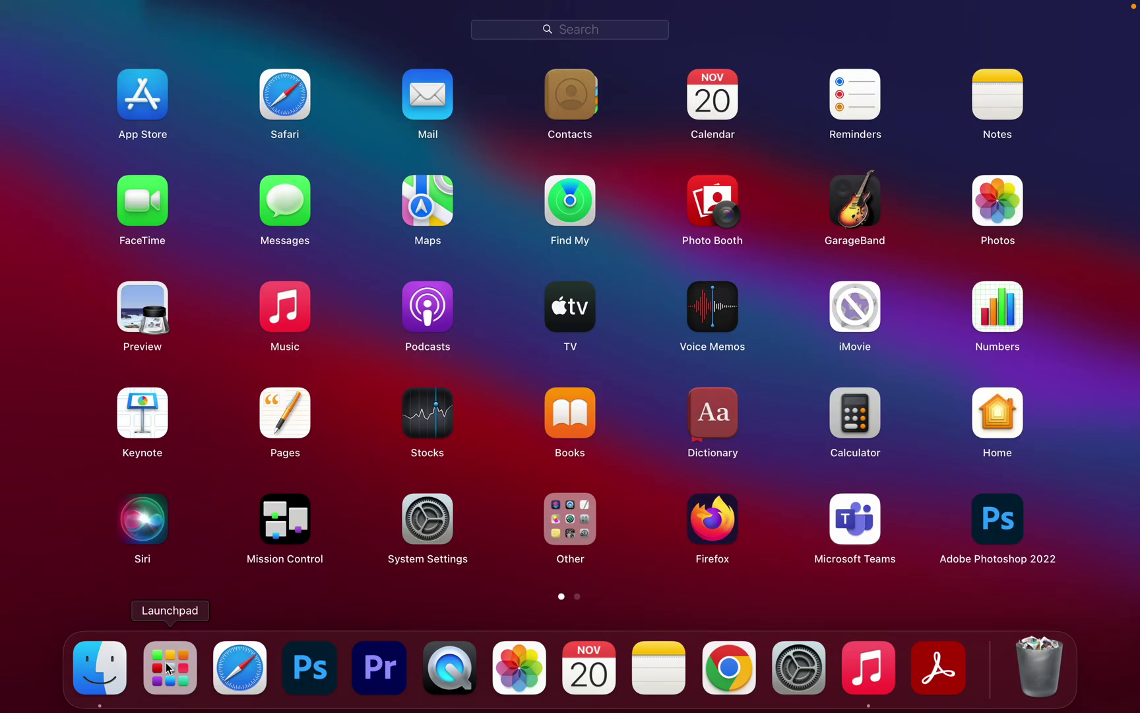
click(152, 97)
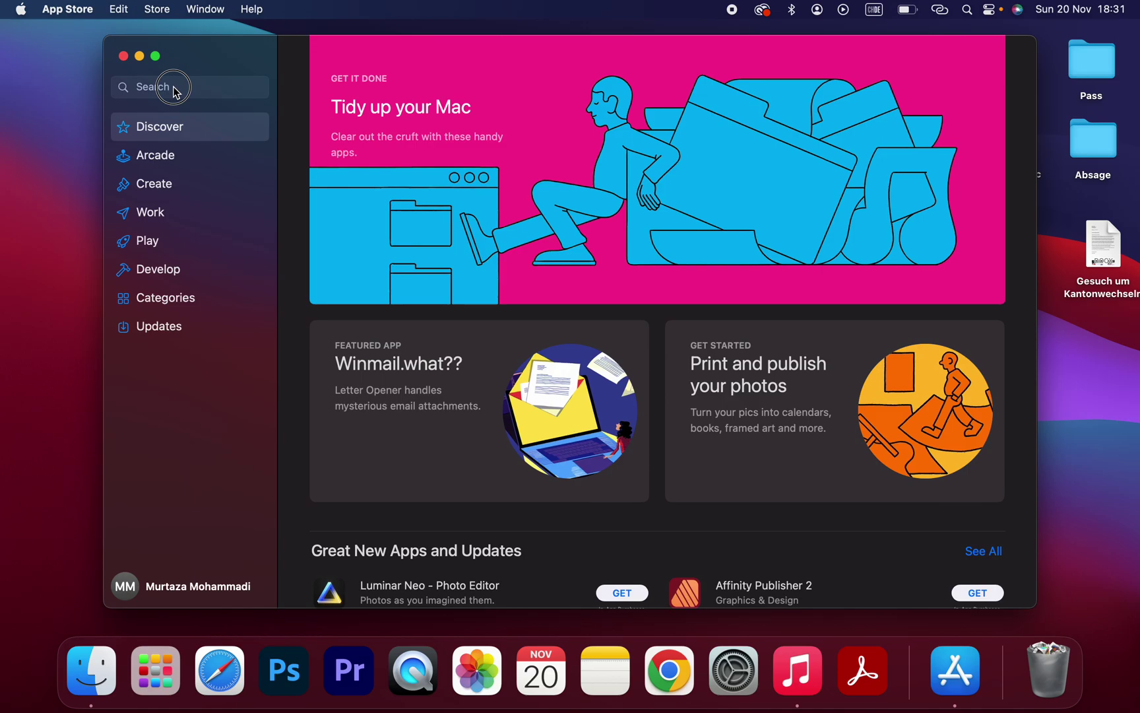
click(151, 87)
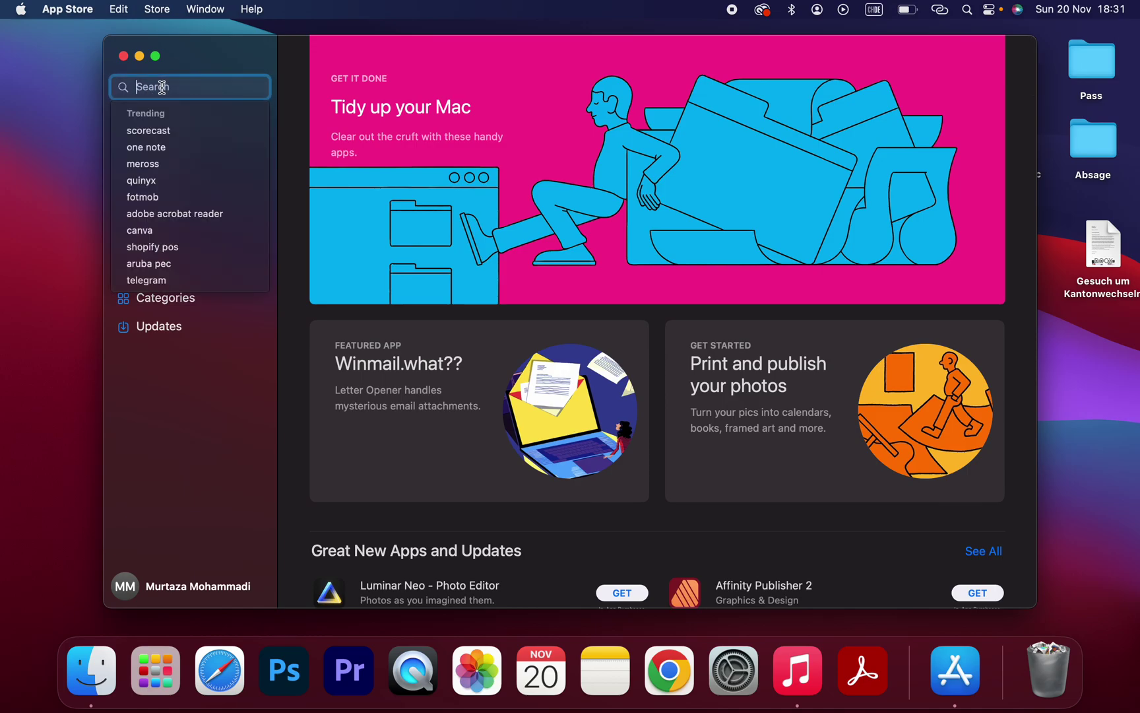
text(the u)
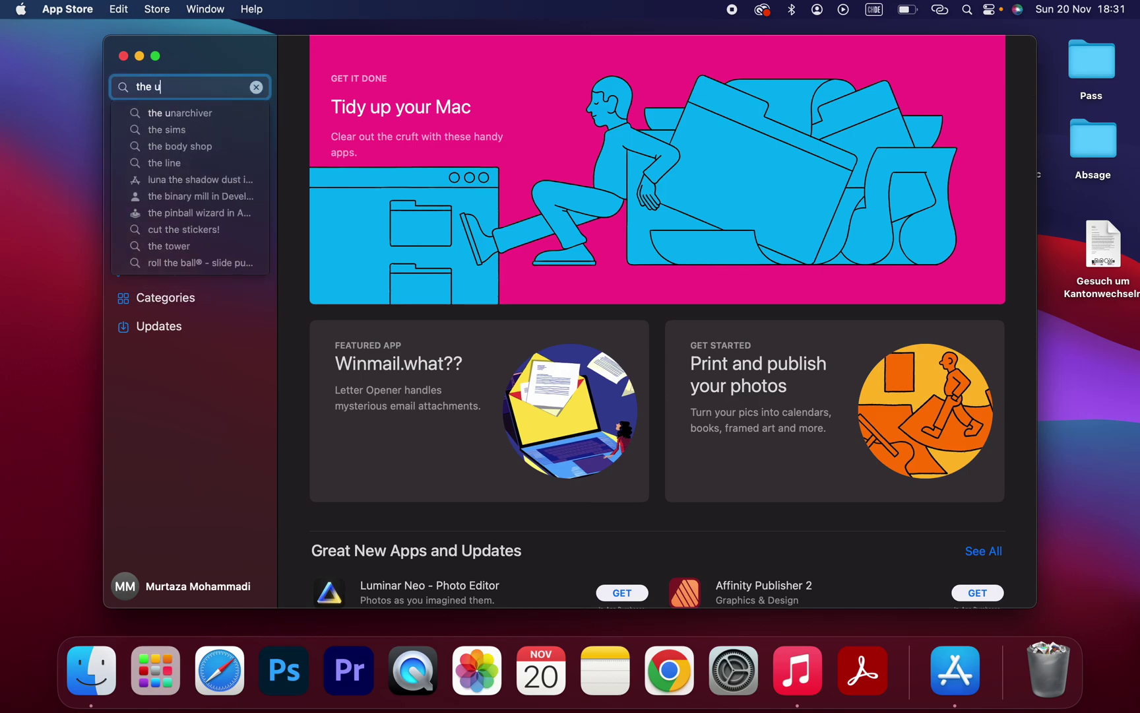
text(narchiver)
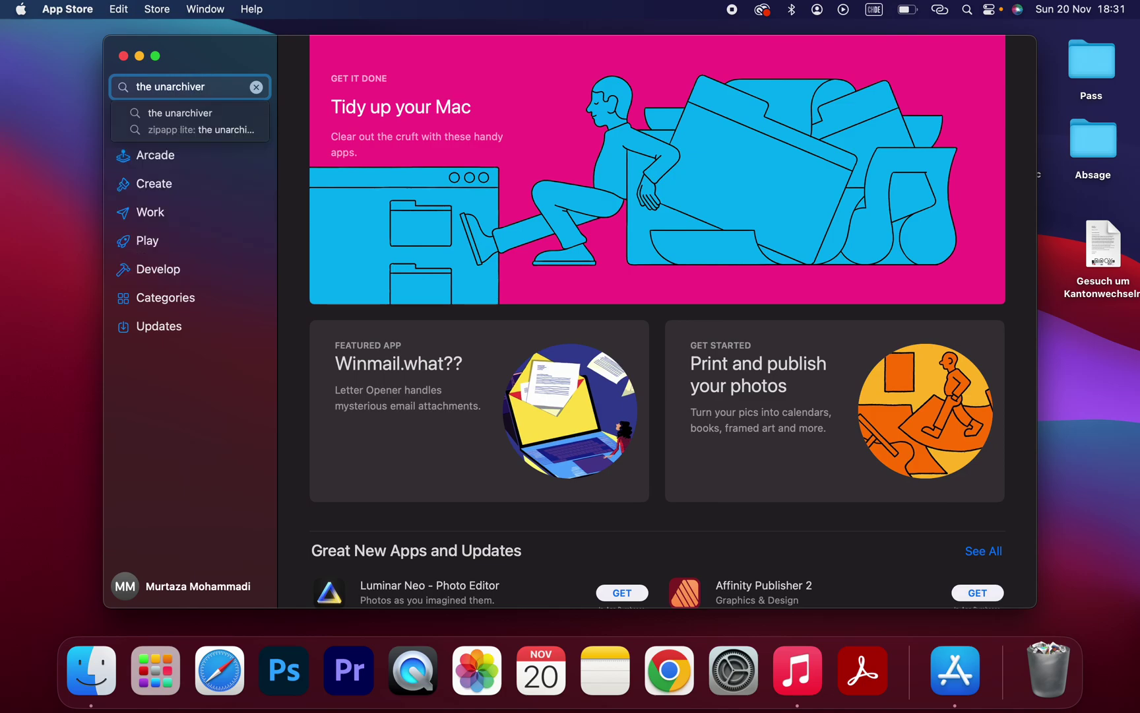
key(Return)
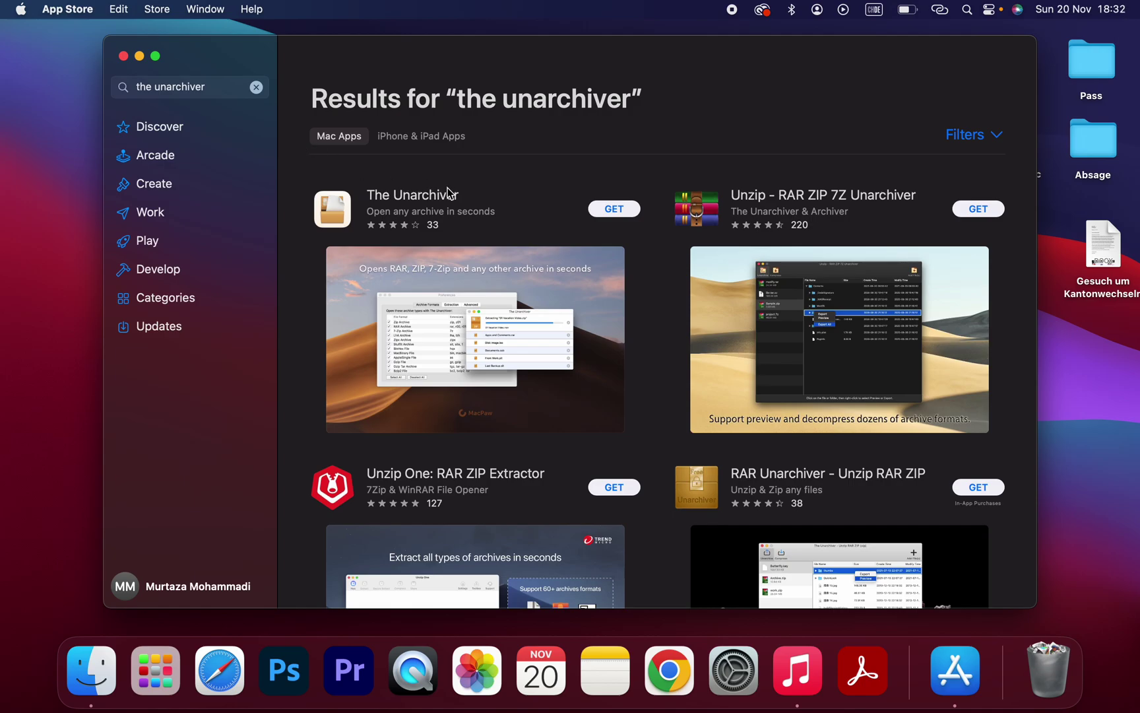
Step: Open The Unarchiver's store page and install it via GET and INSTALL
click(465, 195)
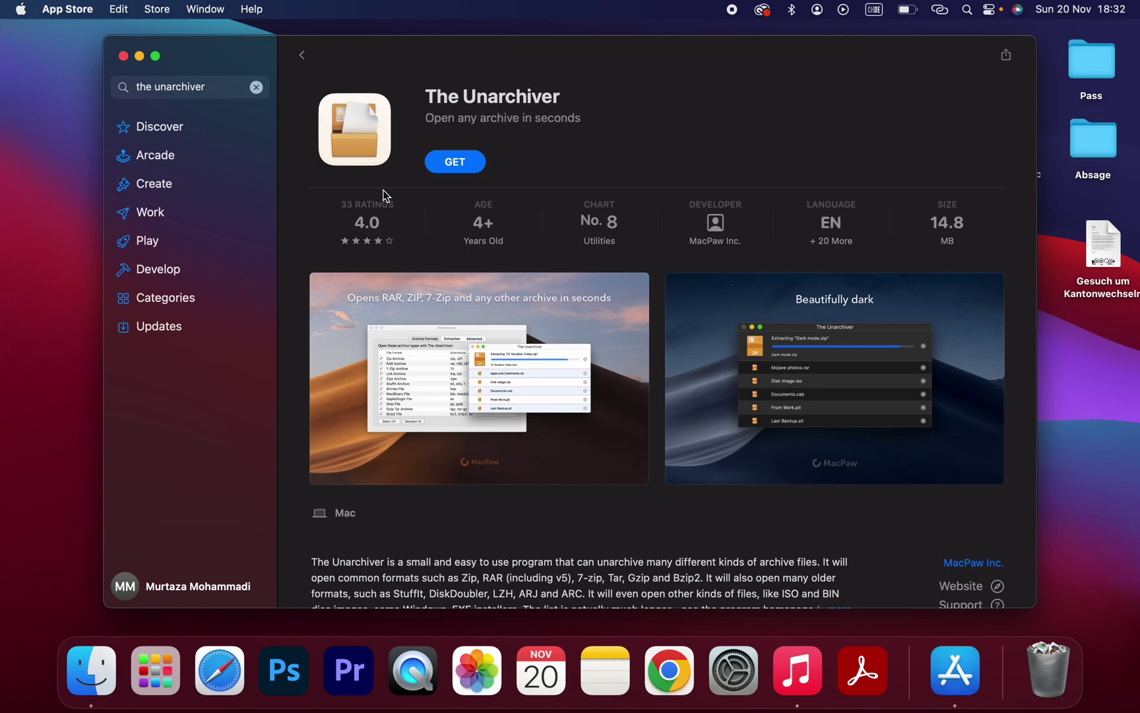
click(451, 166)
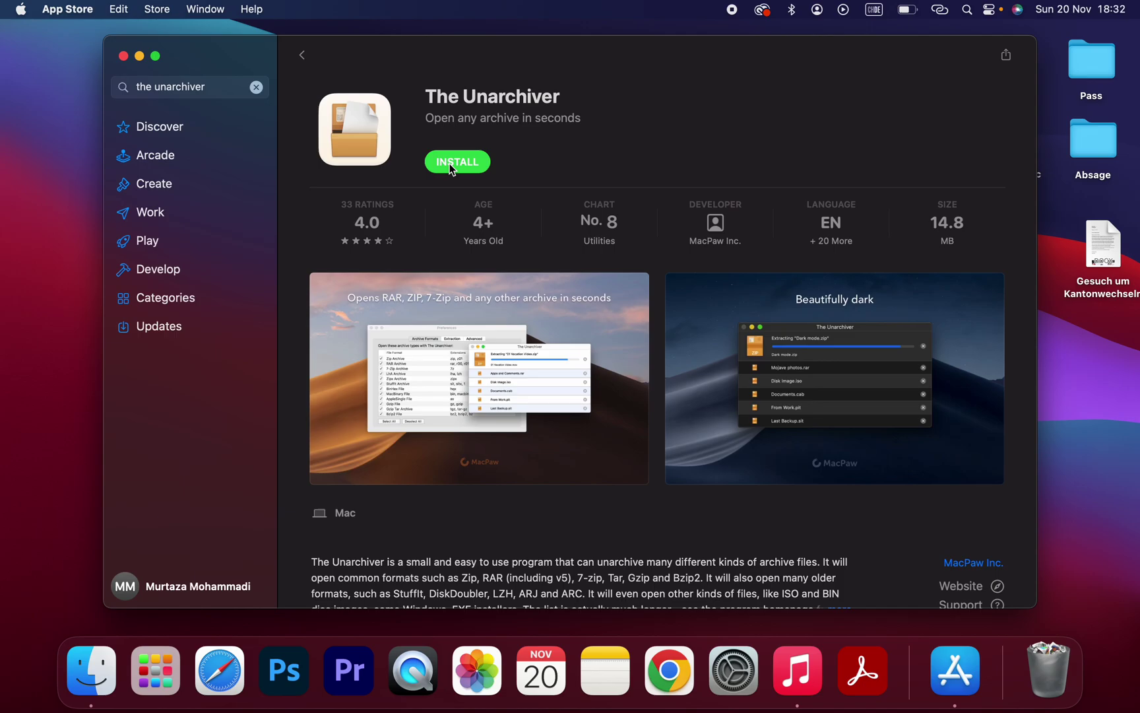
click(452, 167)
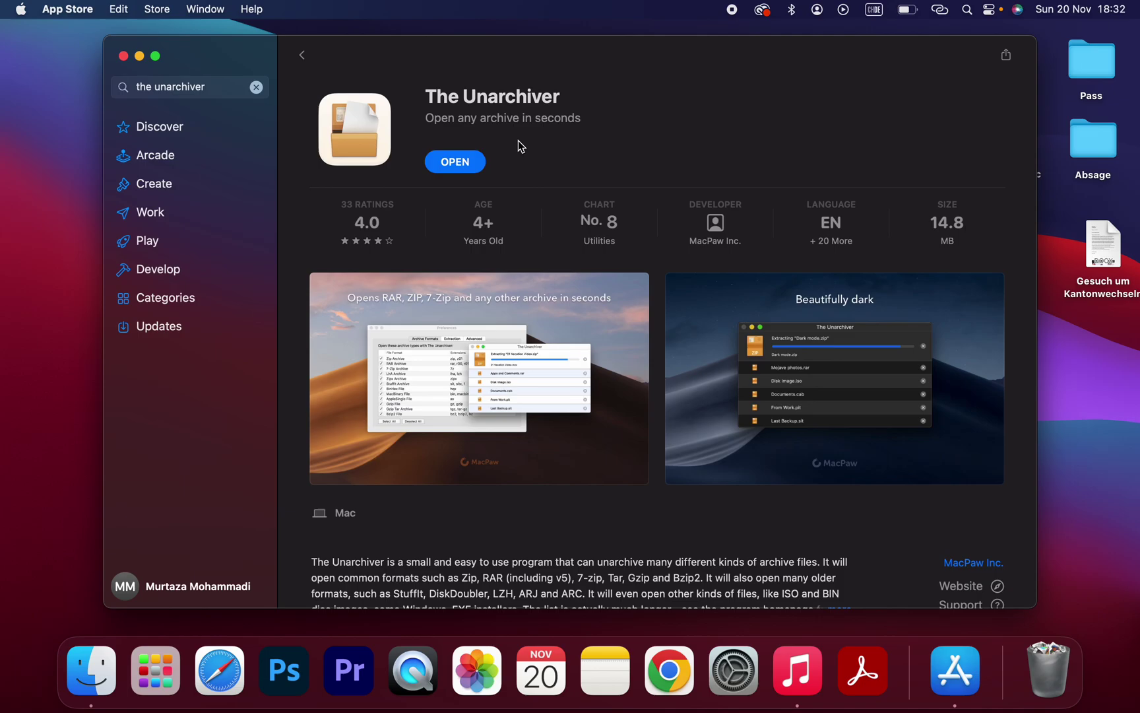
Step: Launch The Unarchiver, close App Store, and position the Archive Formats preferences window top-right
click(456, 162)
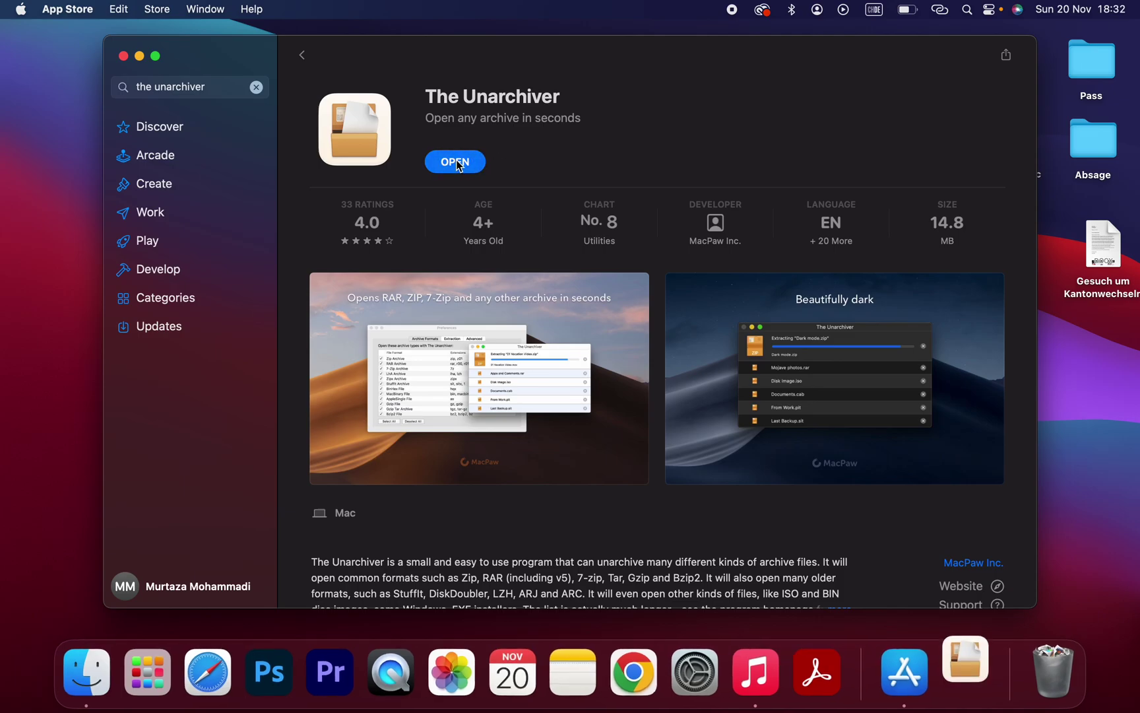
click(122, 56)
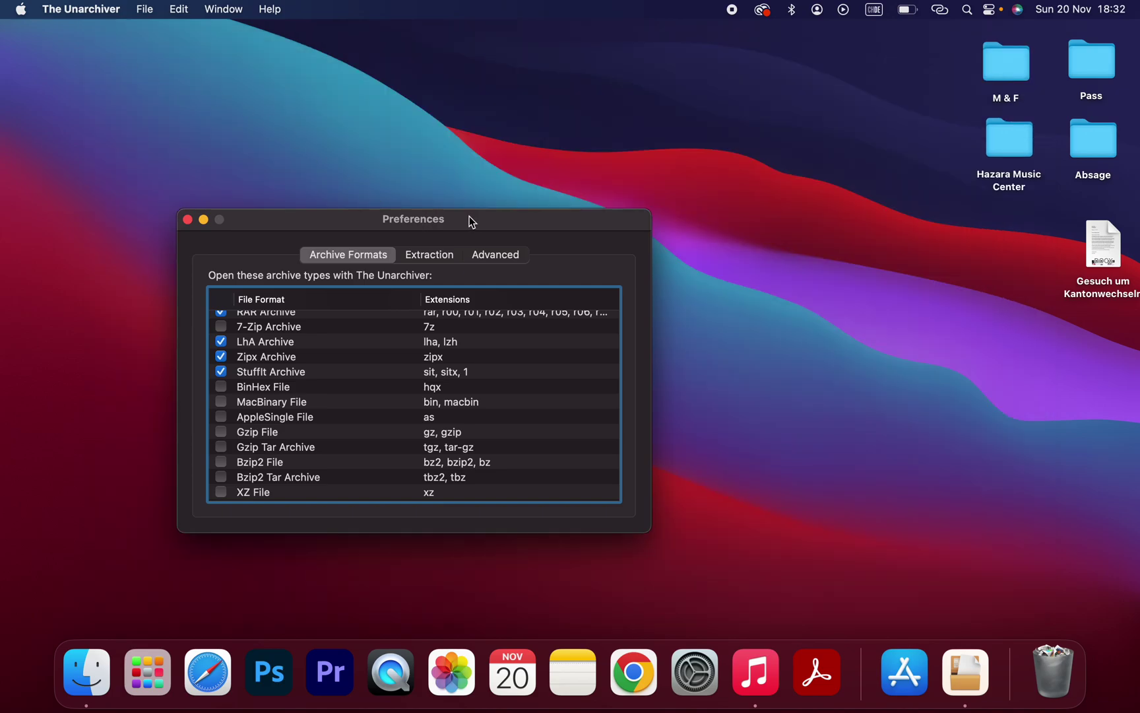
drag(472, 217, 766, 185)
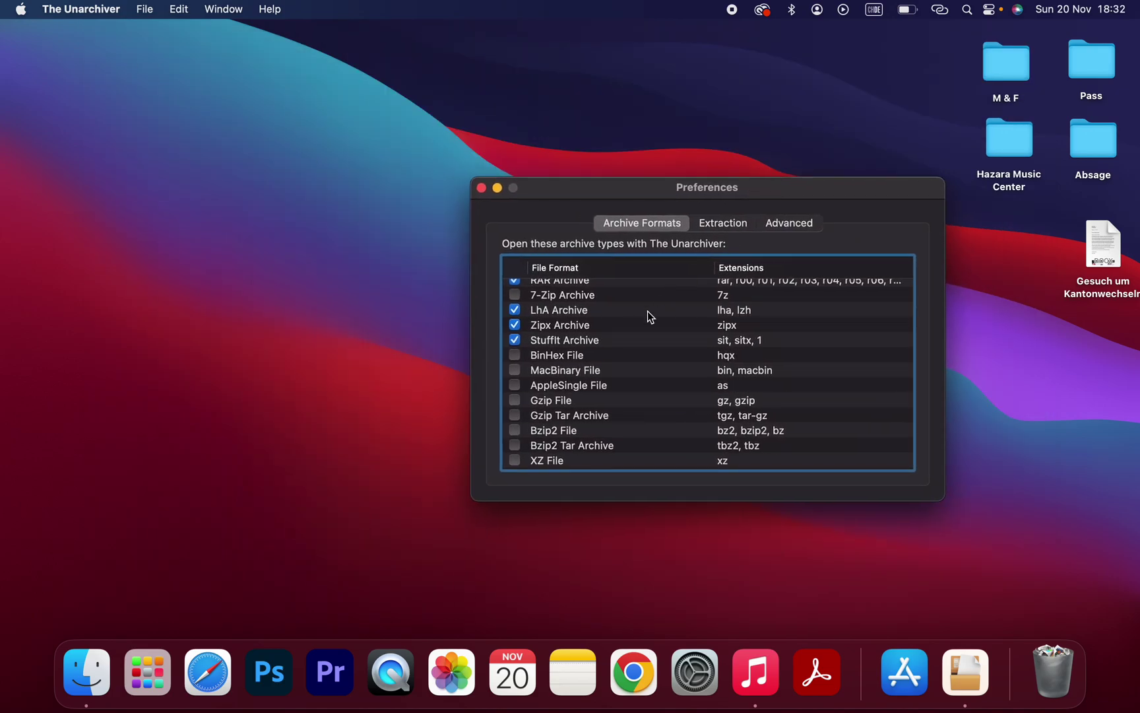
scroll(640, 323, up, 2)
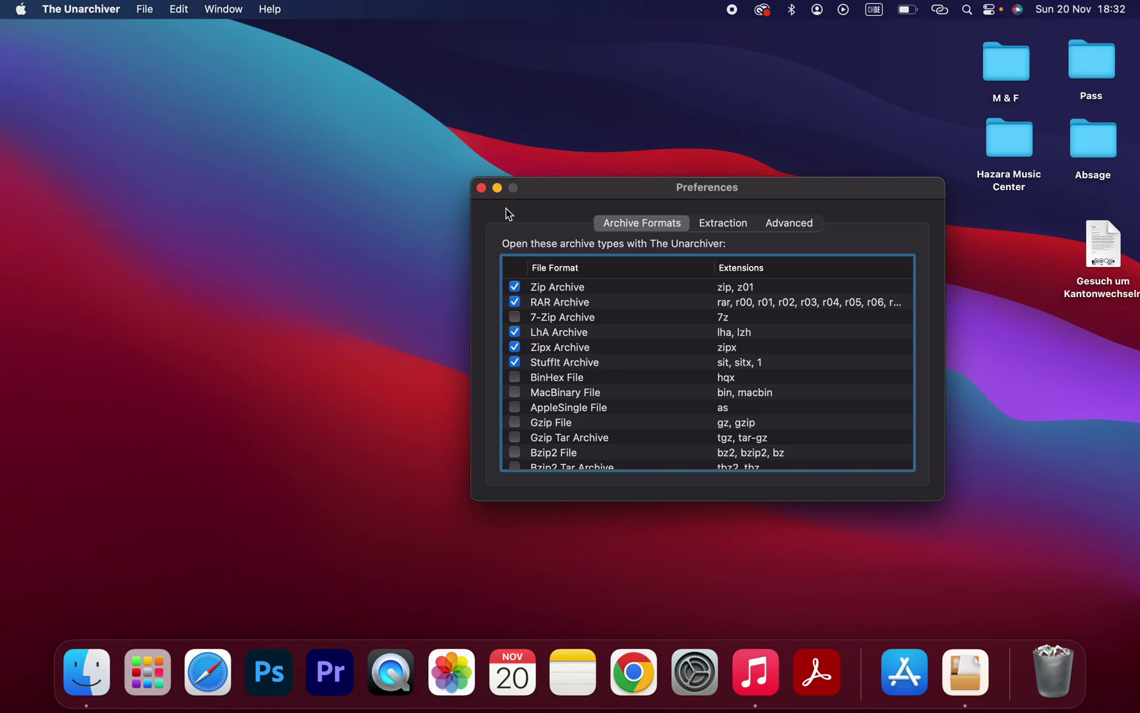
drag(573, 191, 616, 132)
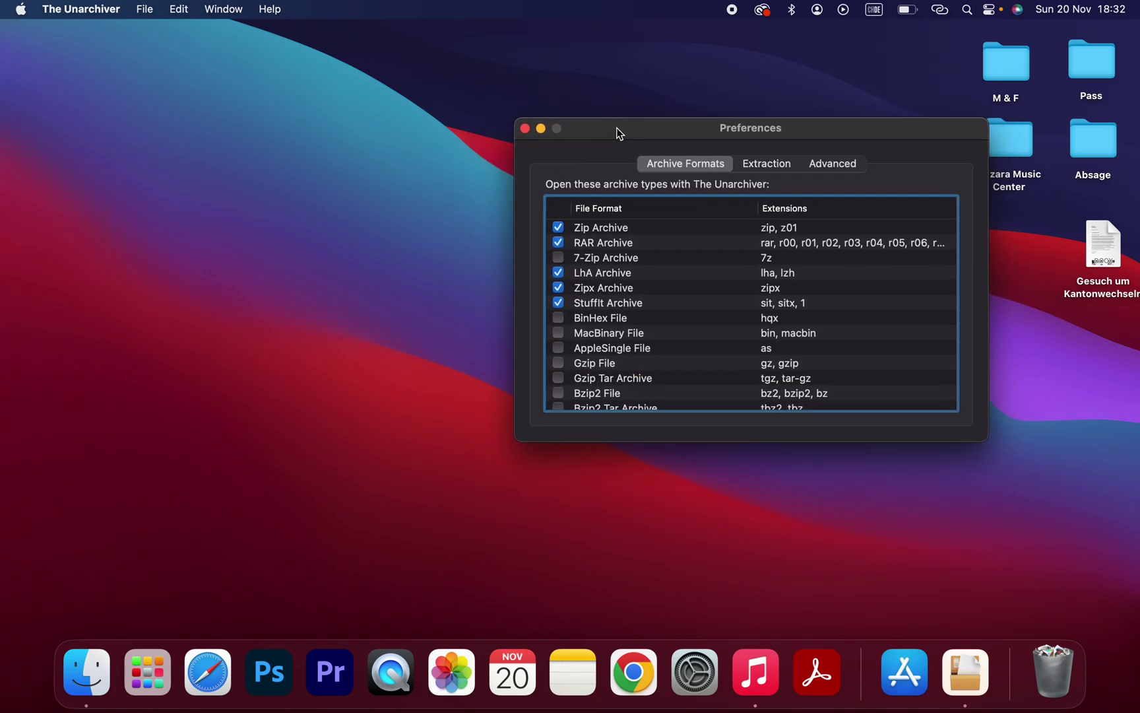
Step: Use File > Unarchive to Desktop and pick kadence.1.1.31.zip from the Desktop folder
click(146, 9)
mouse_move(229, 10)
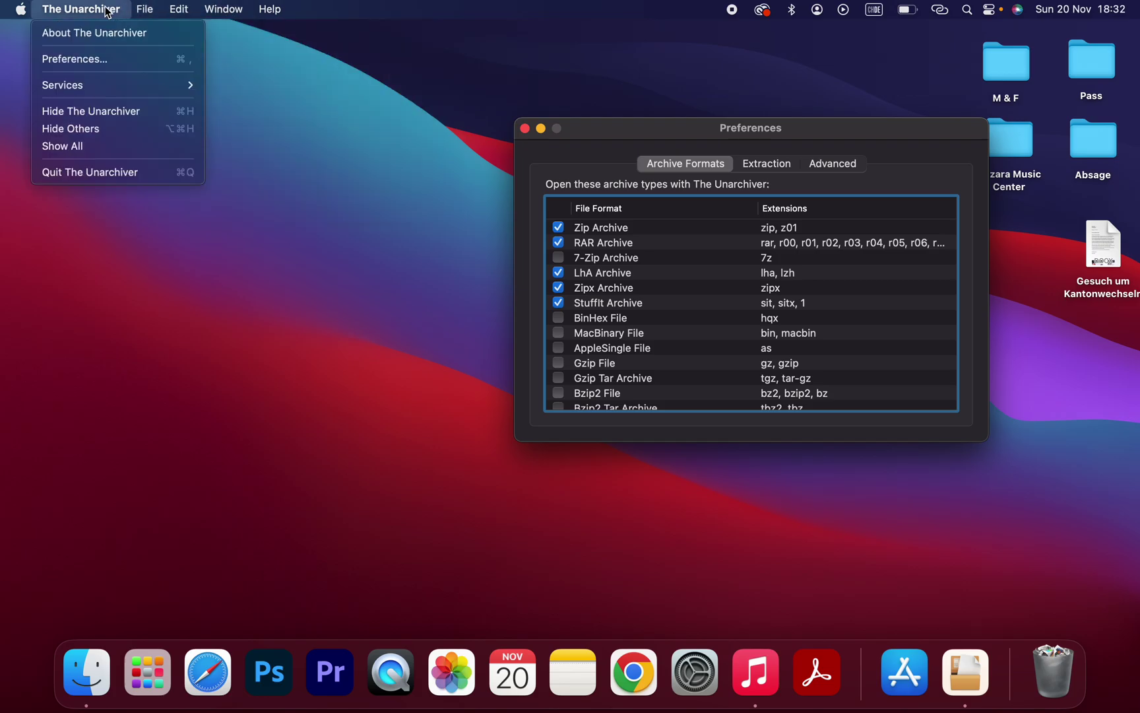
mouse_move(148, 15)
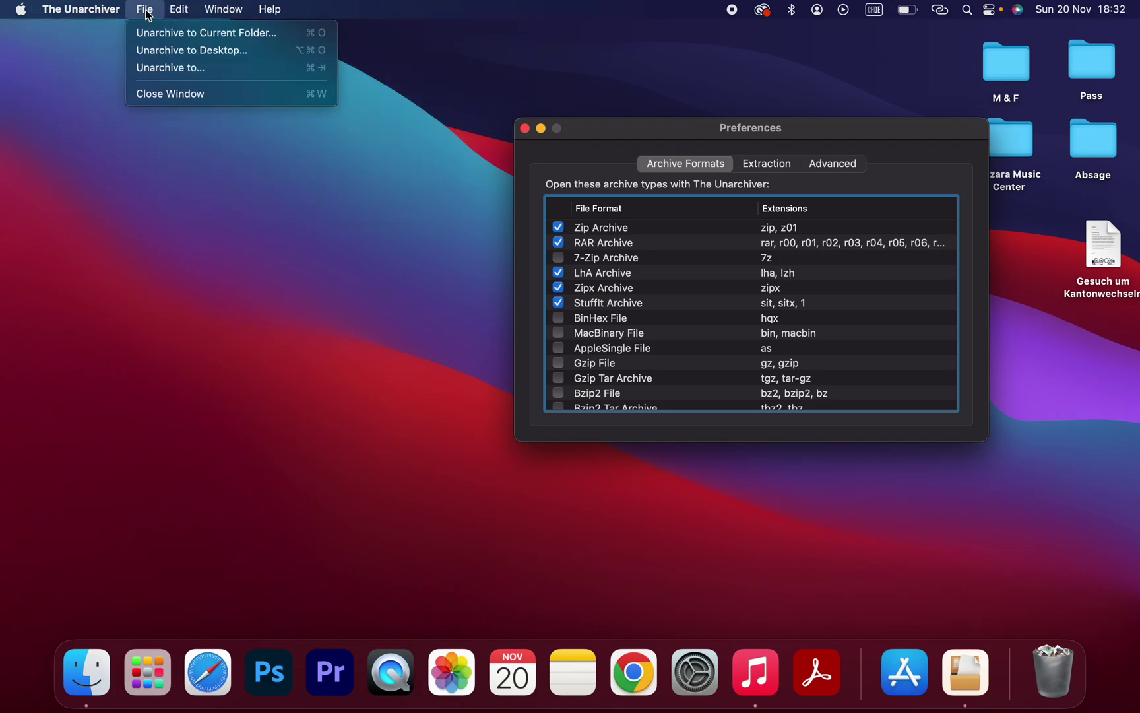
click(170, 50)
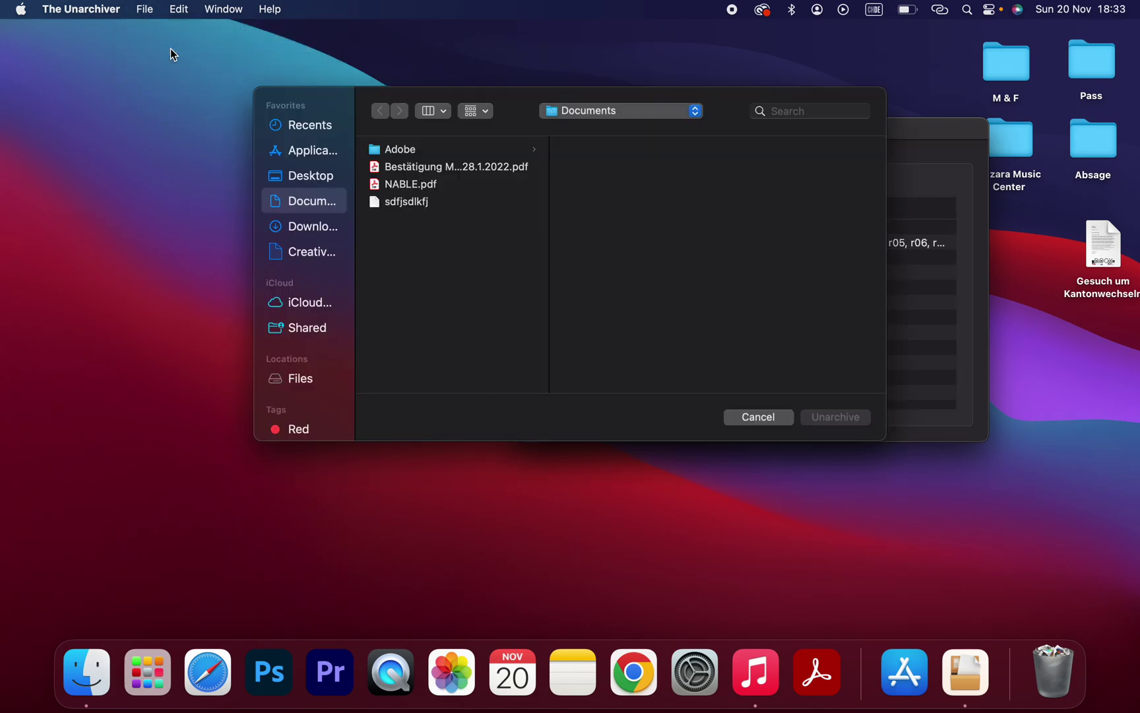
click(295, 175)
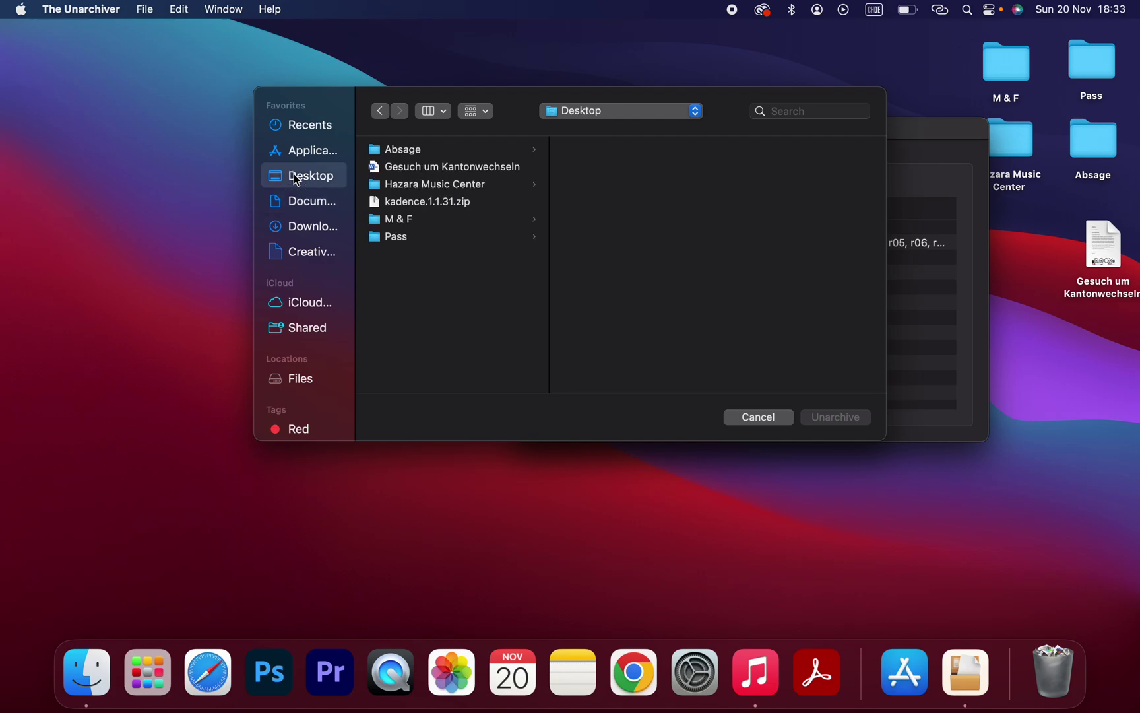
click(413, 203)
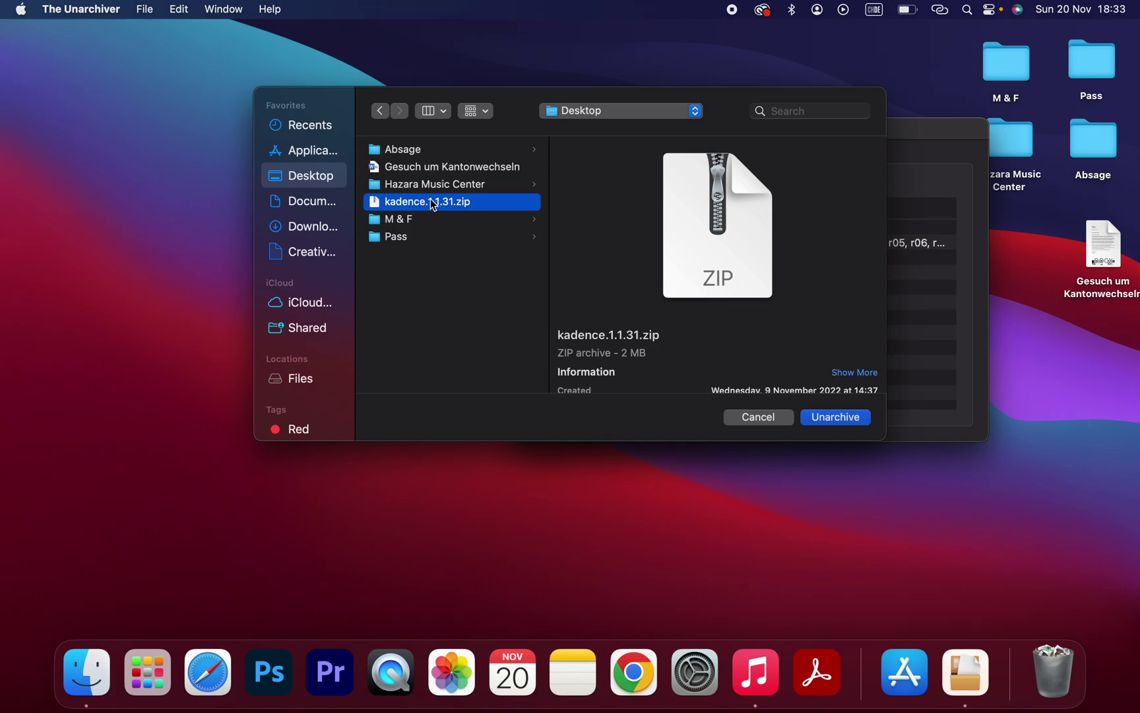
Step: Extract kadence.1.1.31.zip with Desktop access allowed, dismiss the completion notice, and move Preferences aside
click(825, 418)
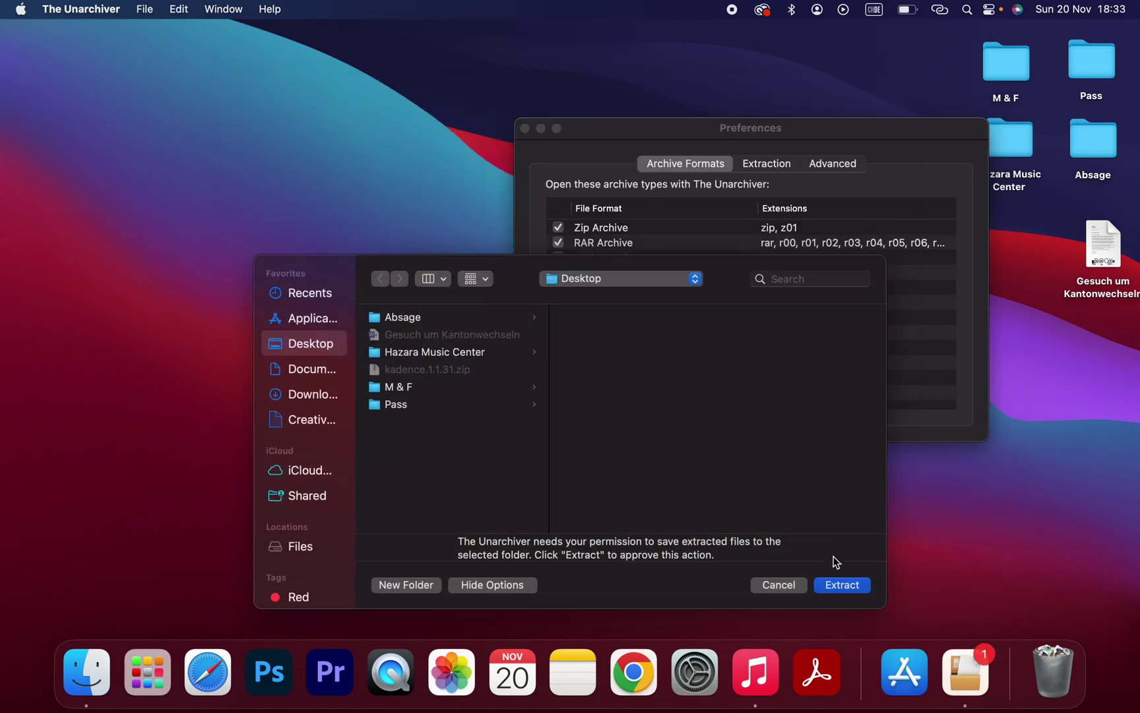
click(843, 585)
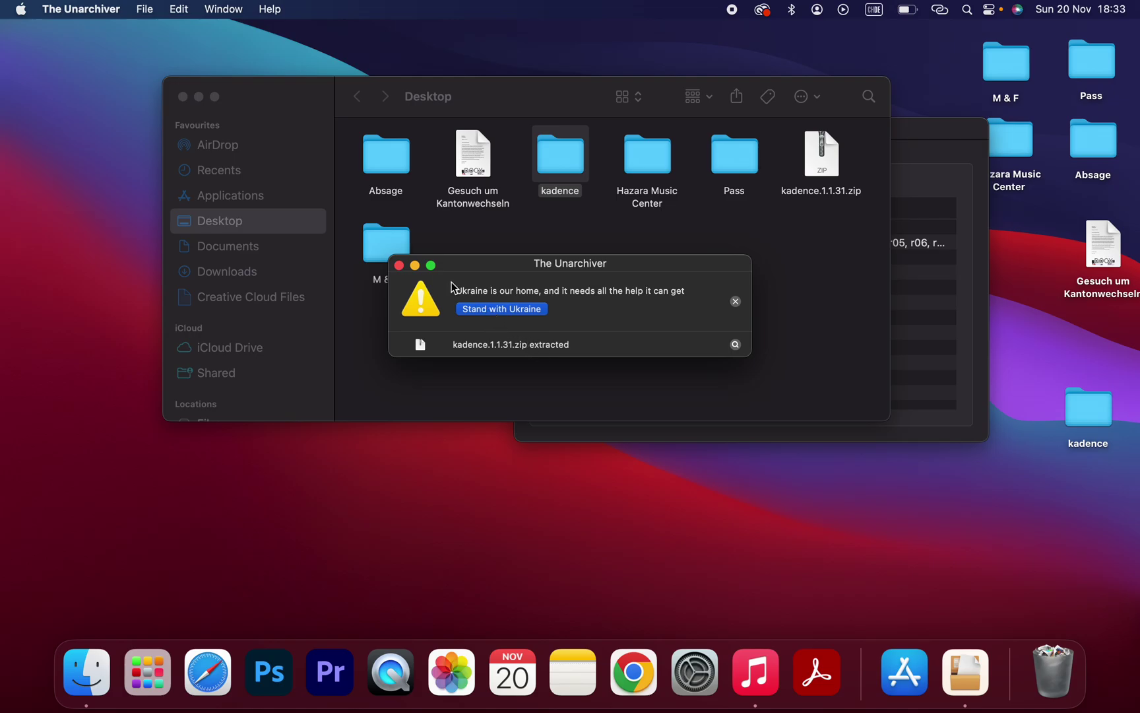
click(399, 265)
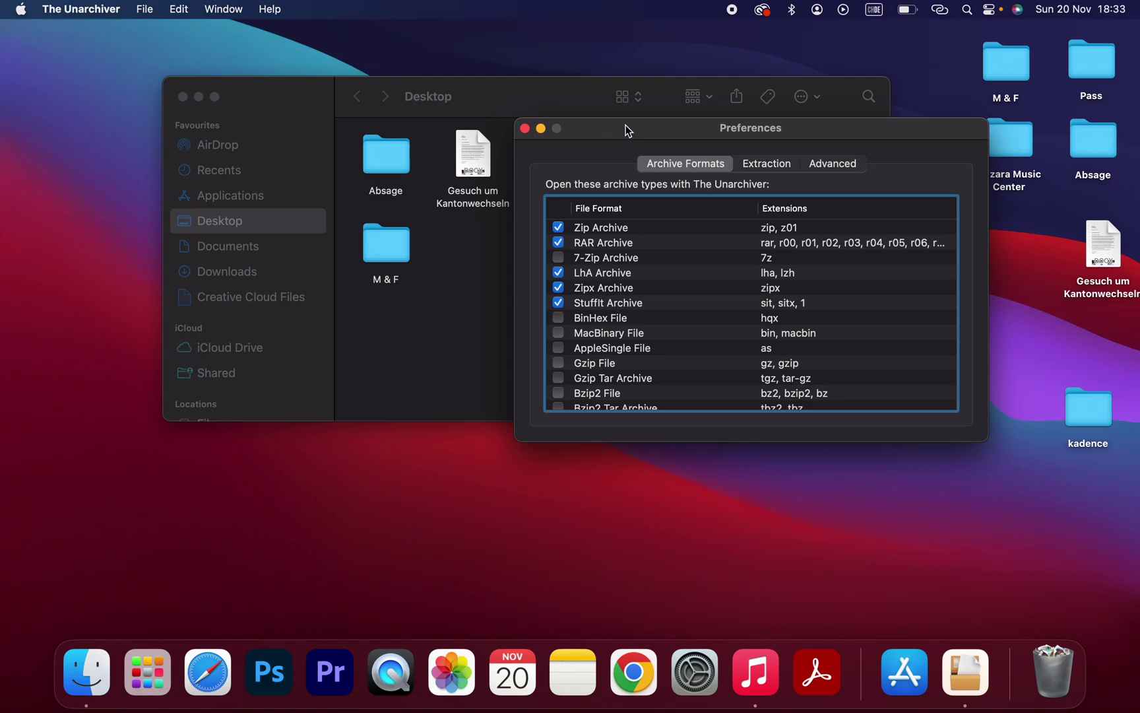
drag(625, 130, 494, 467)
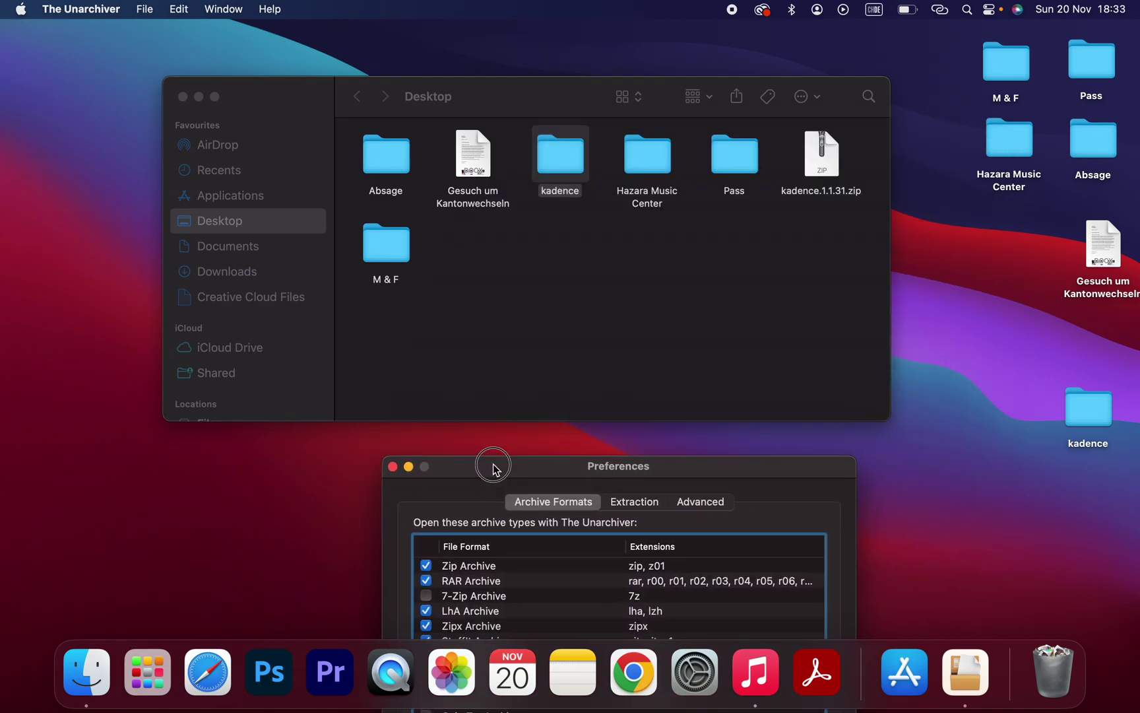
drag(494, 468, 507, 444)
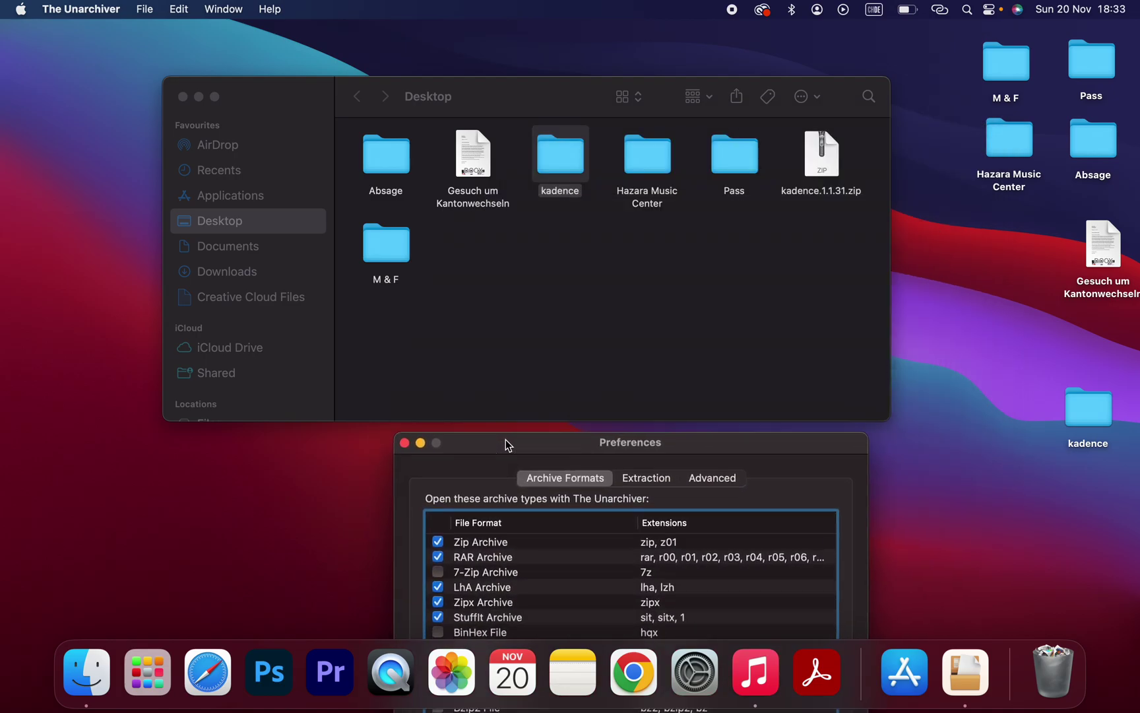
Step: Place the kadence folder below the other desktop items and open it in a new Finder tab
drag(564, 157, 560, 239)
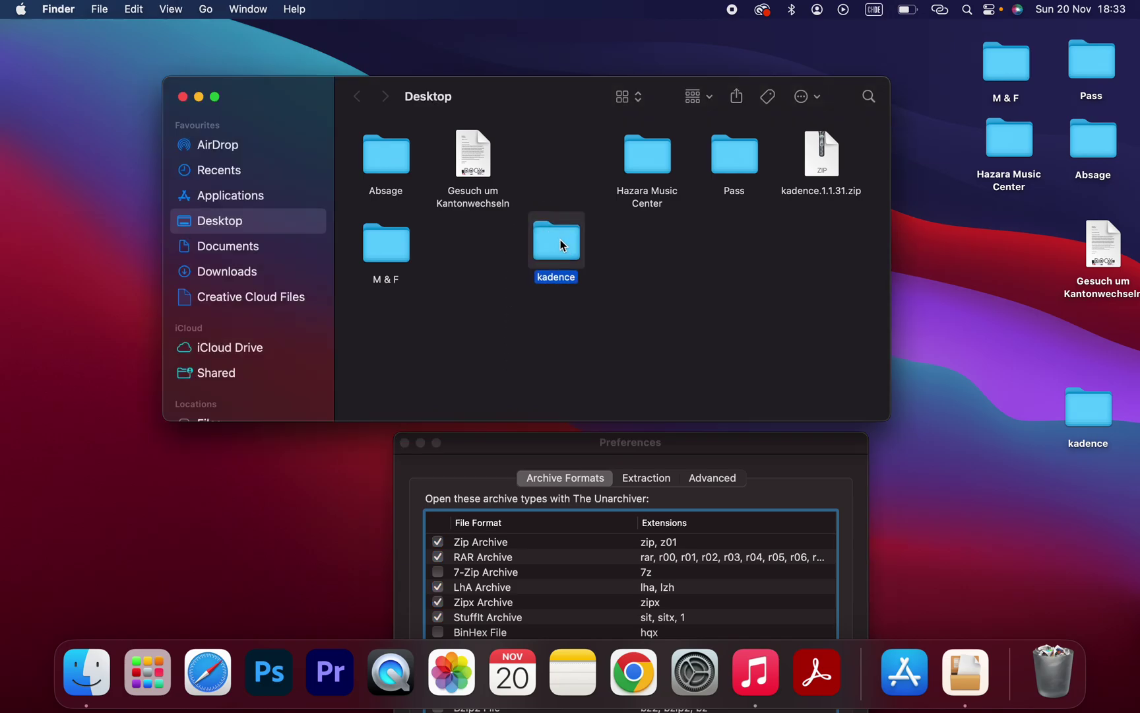
click(826, 159)
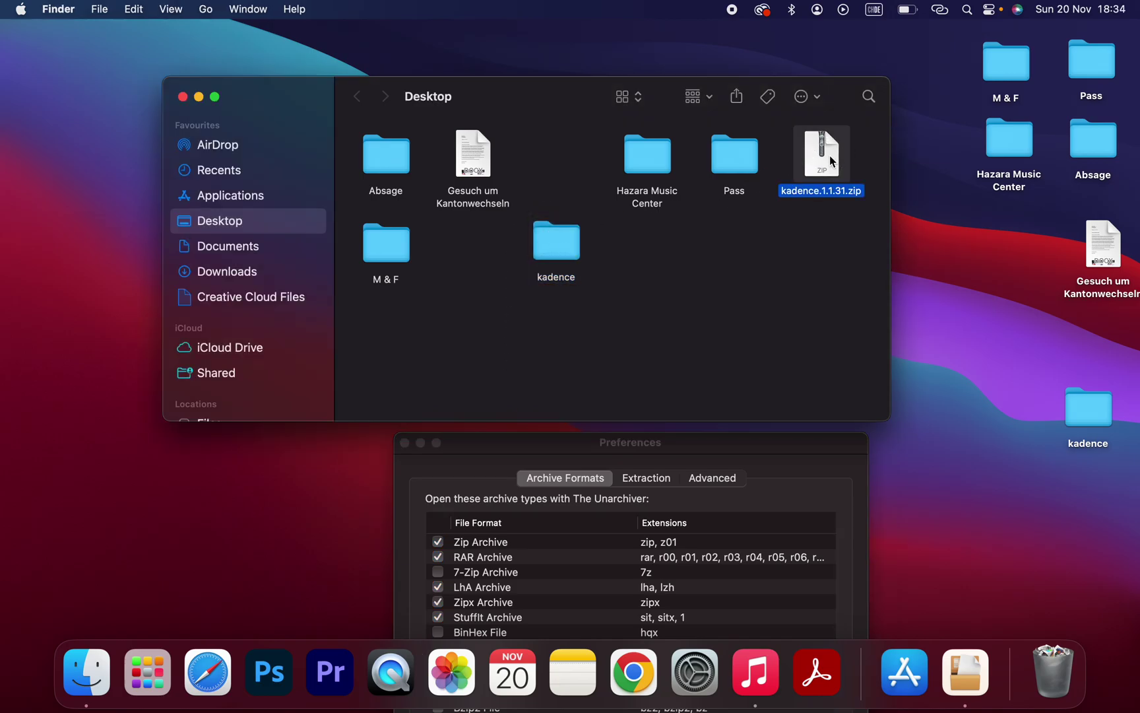
click(566, 252)
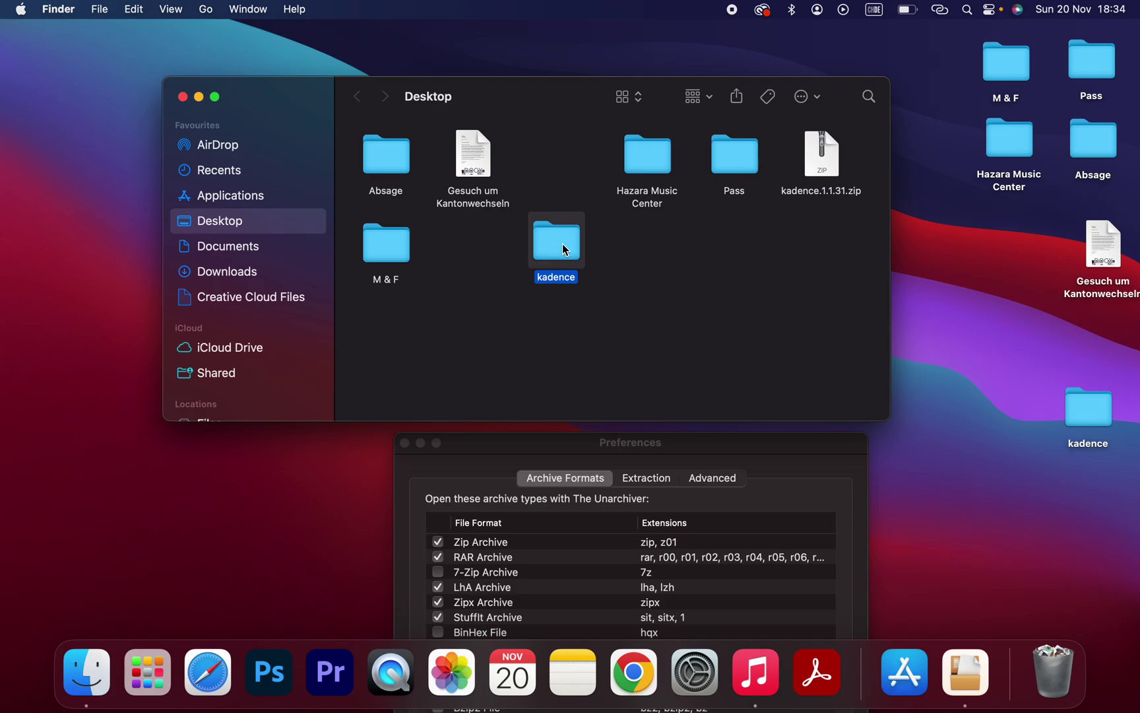
right_click(565, 249)
click(591, 251)
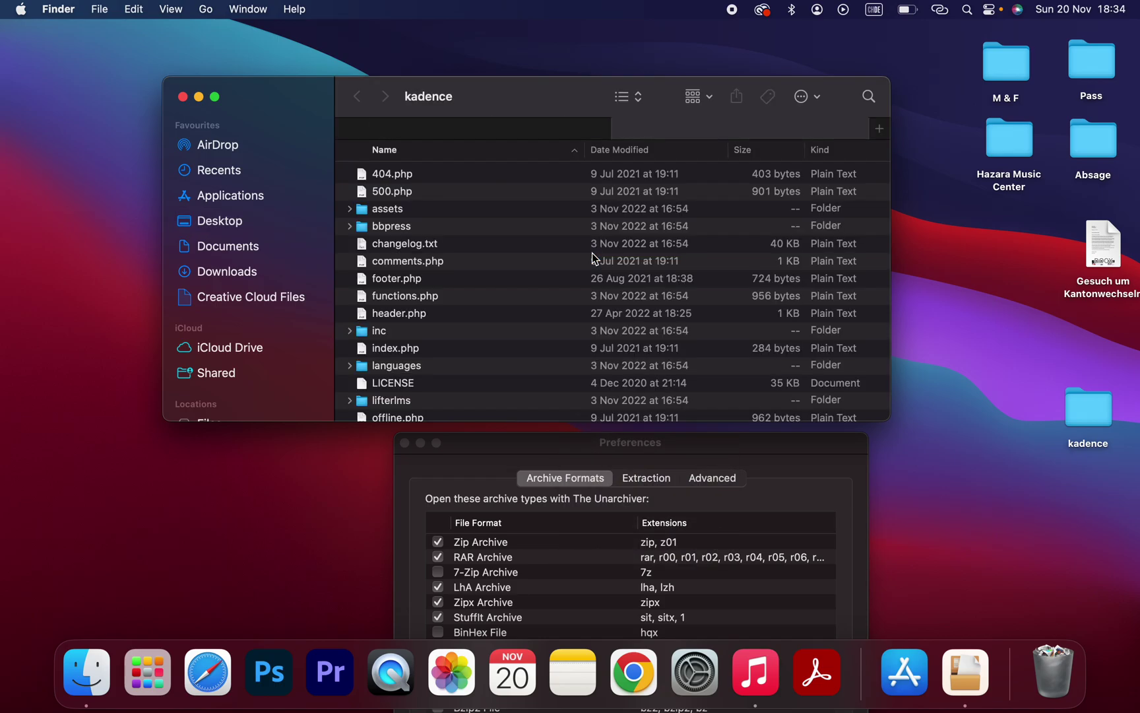
scroll(460, 324, down, 8)
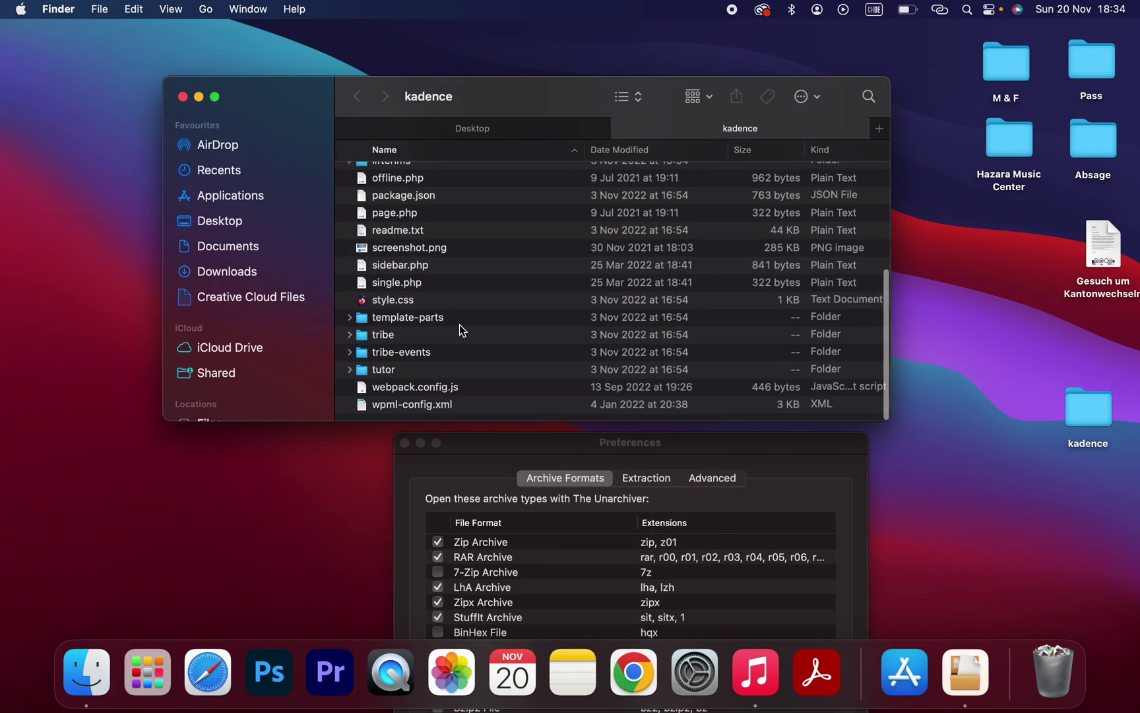
scroll(460, 324, up, 8)
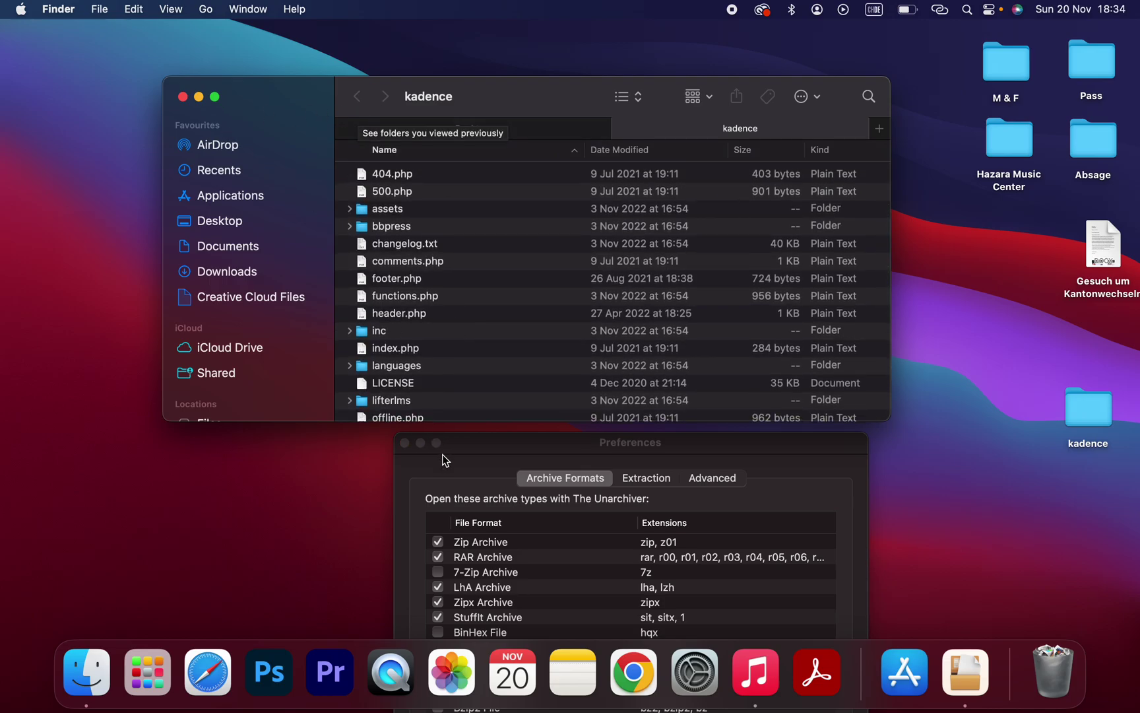
Step: Close The Unarchiver's Preferences window
click(472, 442)
drag(472, 444, 737, 144)
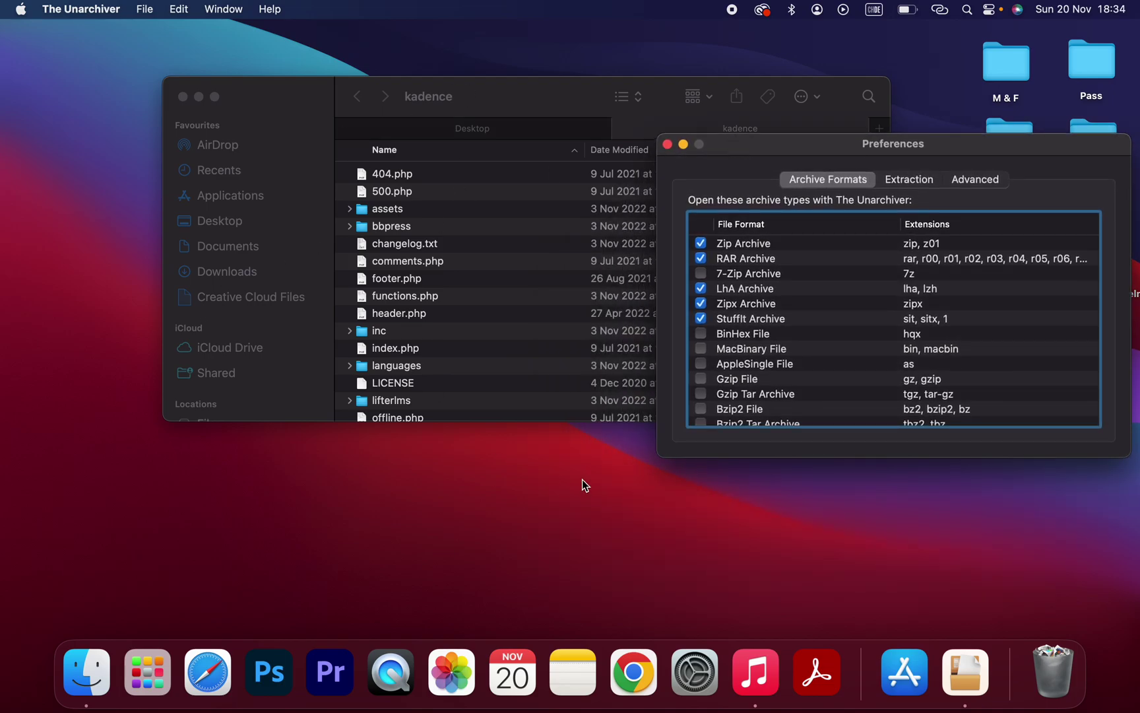
click(667, 140)
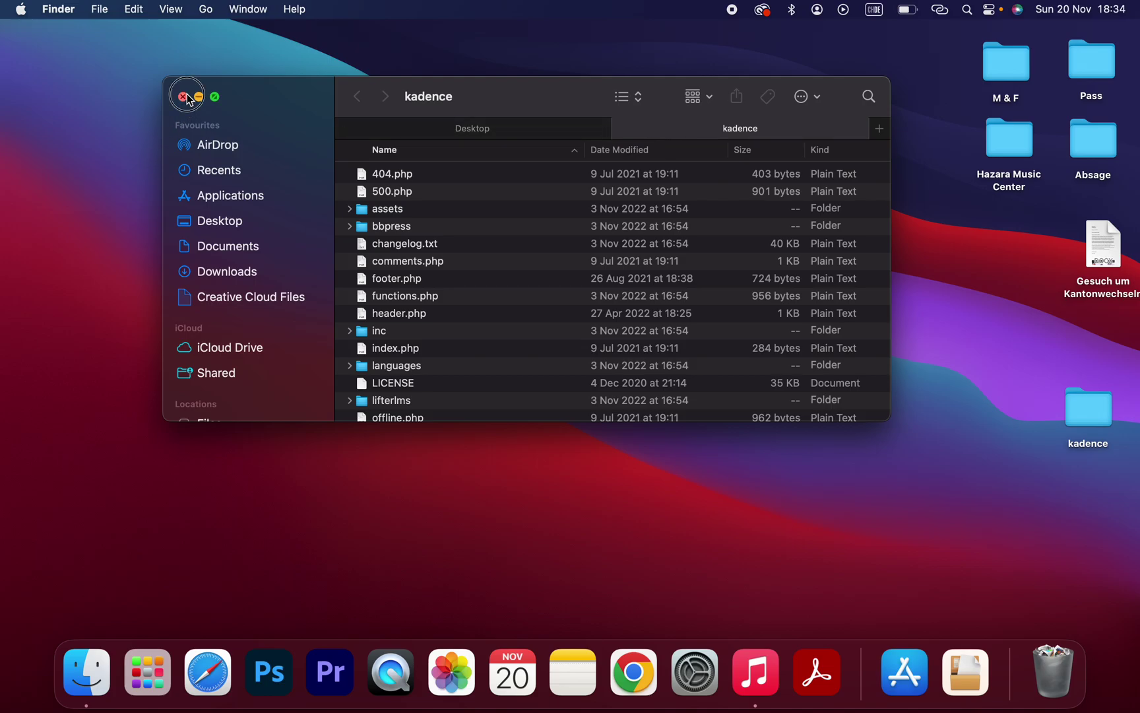